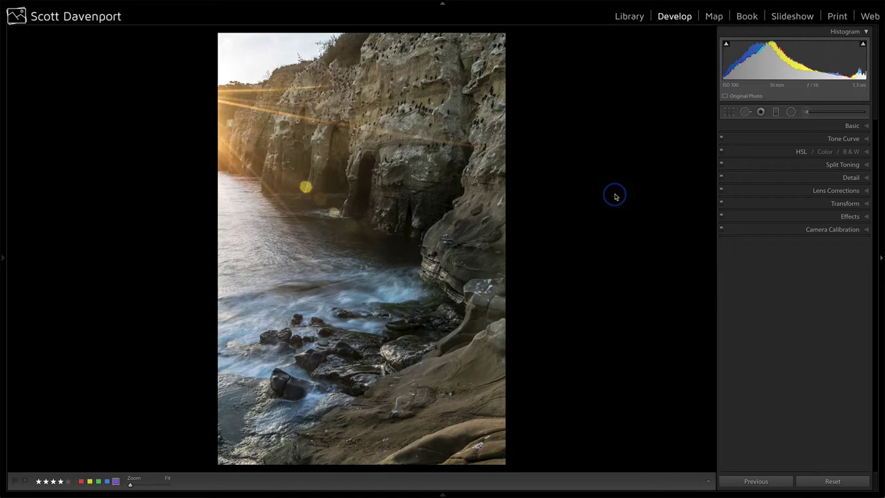
# Compare the photo with its unedited Before view, then expand the Basic panel
pyautogui.press('\\')
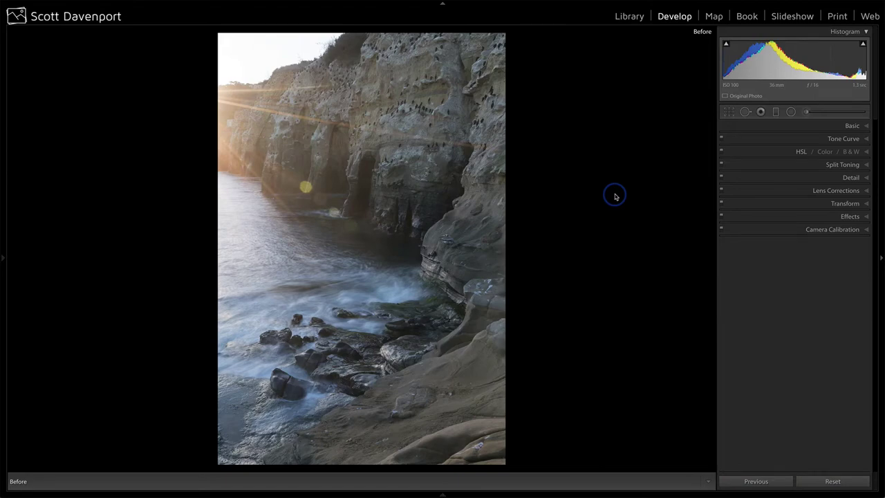
pyautogui.press('\\')
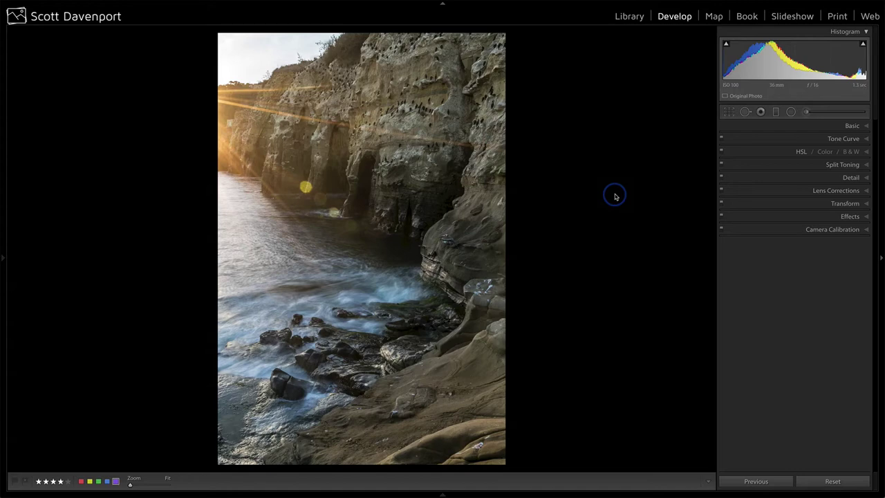
pyautogui.click(852, 126)
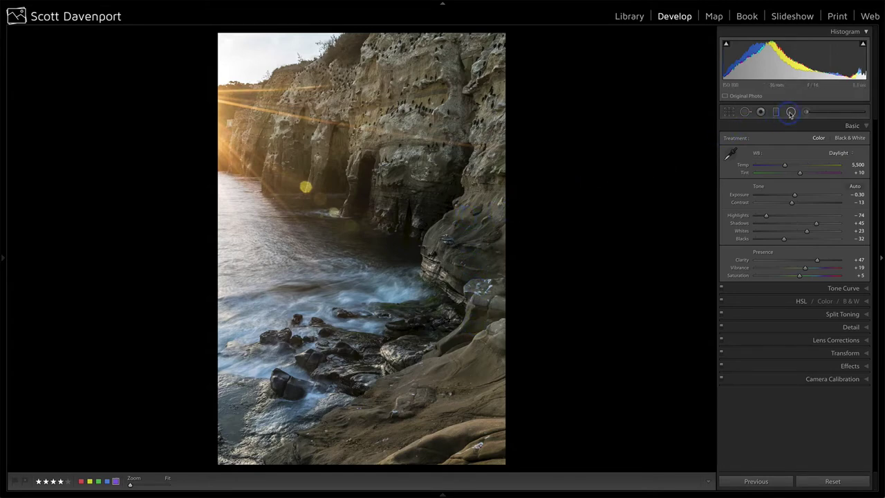
# Select the existing radial filter on the left of the cove and toggle its effect off and on
pyautogui.click(791, 112)
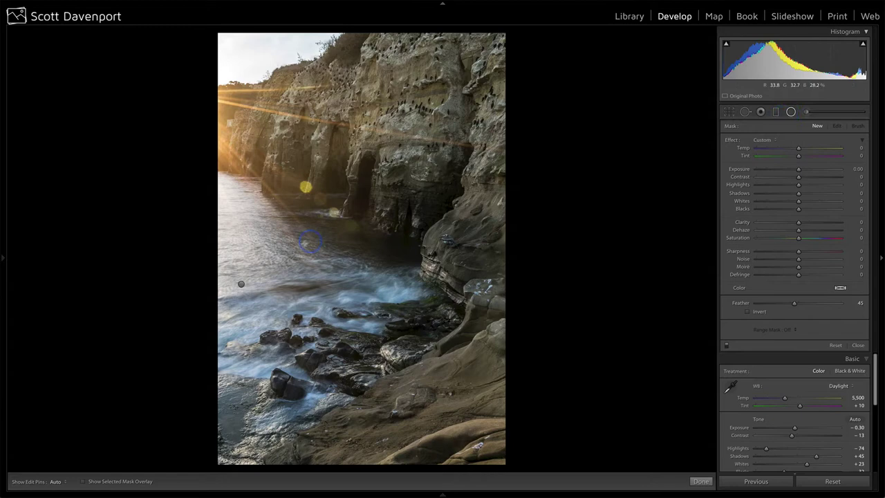
pyautogui.click(241, 283)
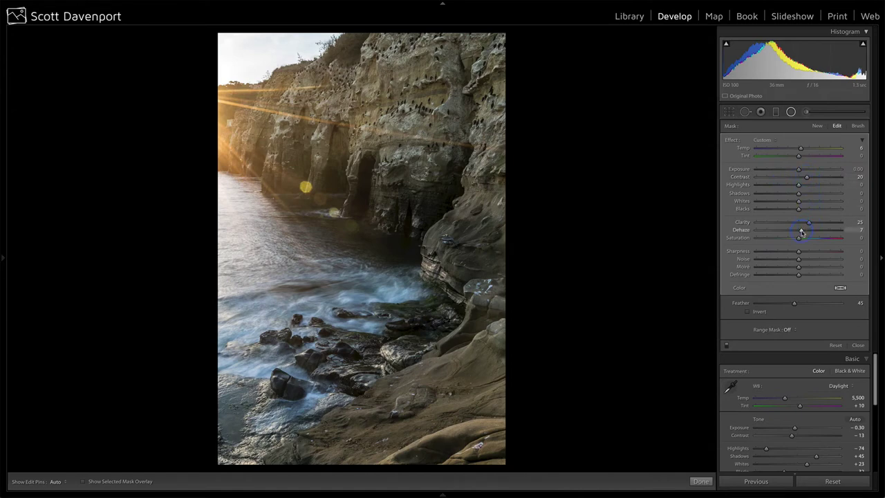
pyautogui.click(726, 346)
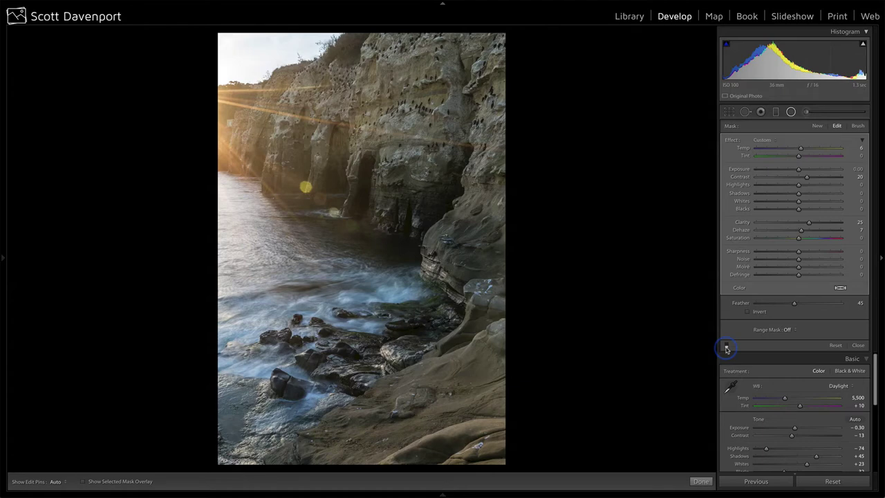
pyautogui.click(726, 347)
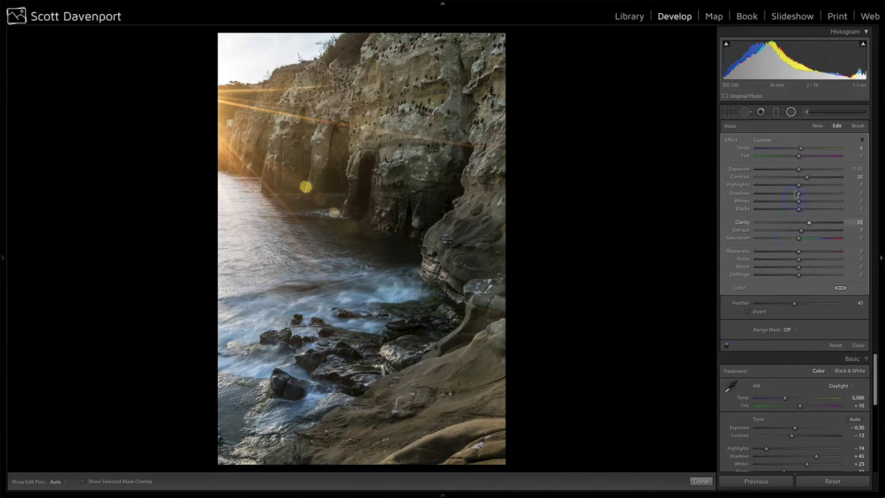
pyautogui.click(802, 155)
pyautogui.moveTo(690, 248)
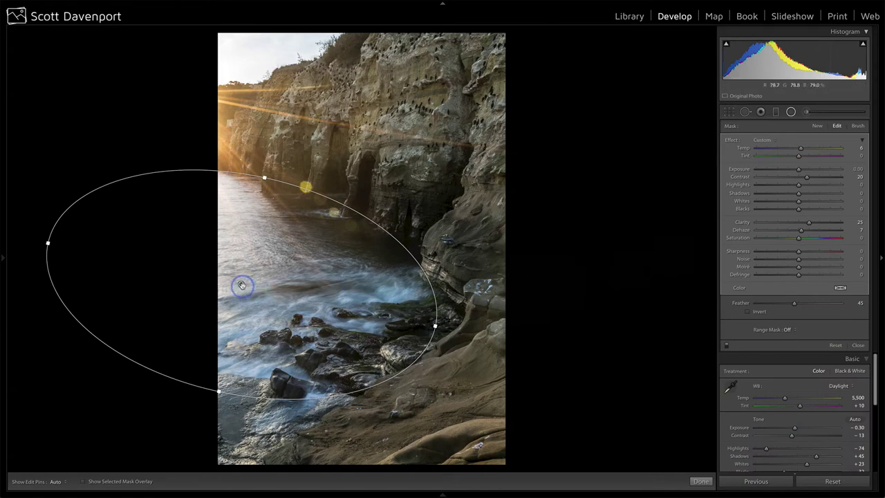
# Duplicate the radial filter and restrict the copy with a Luminance range mask
pyautogui.rightClick(240, 284)
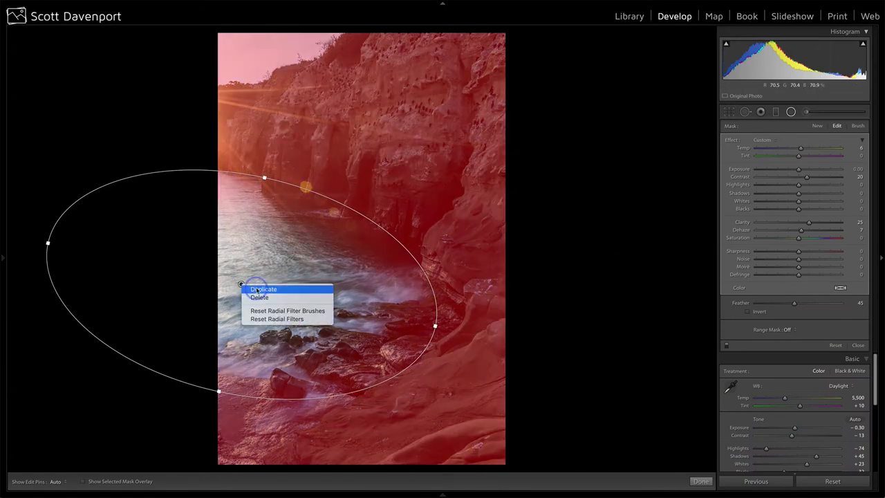
pyautogui.click(256, 282)
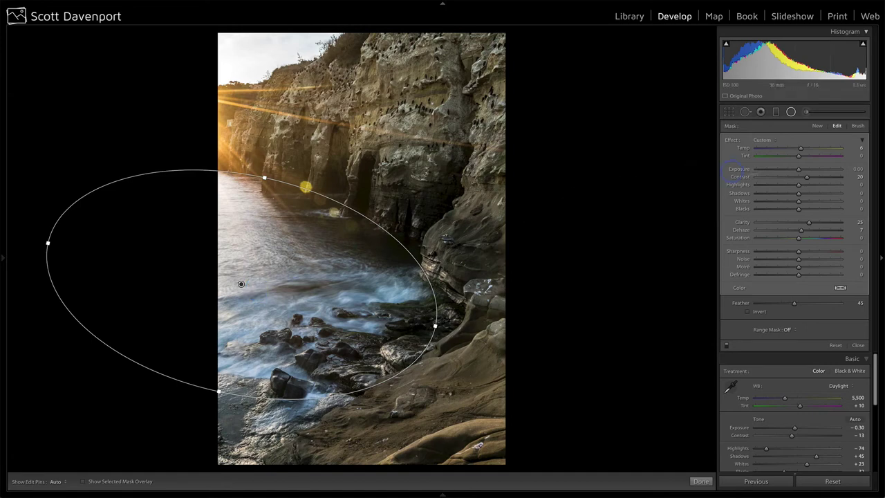
pyautogui.click(788, 329)
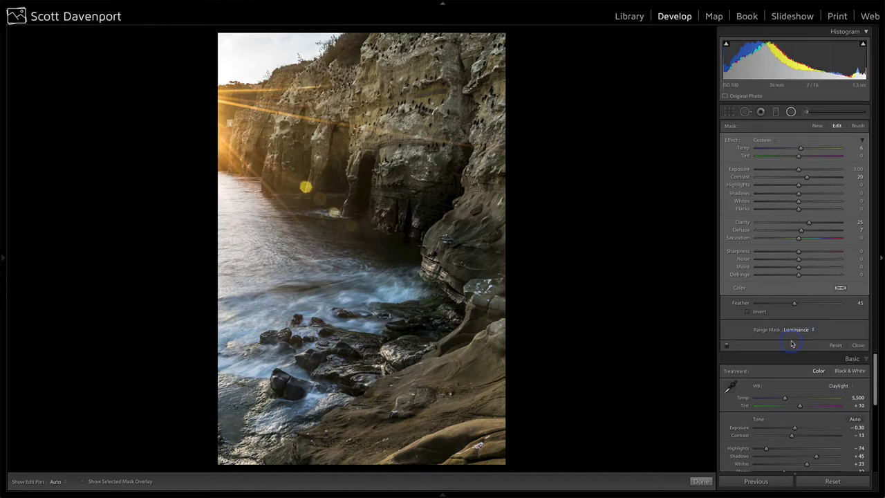
pyautogui.click(792, 340)
pyautogui.moveTo(760, 346); pyautogui.dragTo(764, 345)
pyautogui.moveTo(839, 345); pyautogui.dragTo(824, 344)
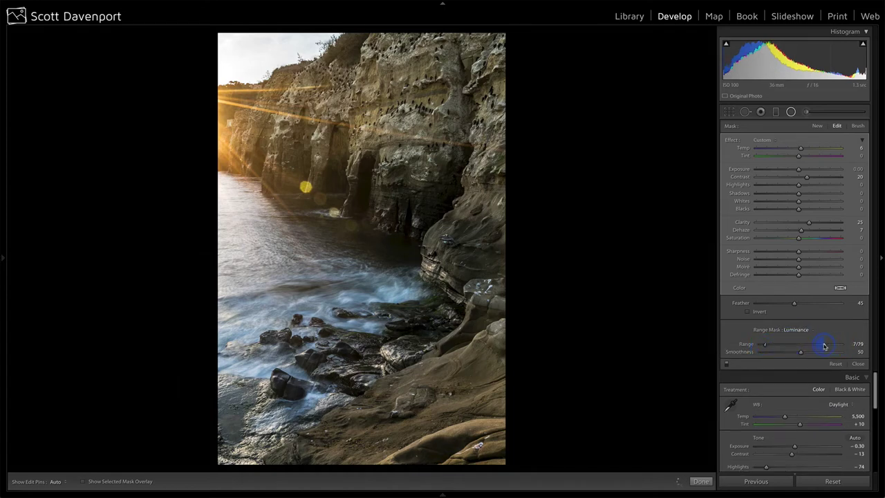
# Reset the copy's Contrast and Dehaze to zero, then set Contrast 43 and Clarity 34
pyautogui.doubleClick(745, 178)
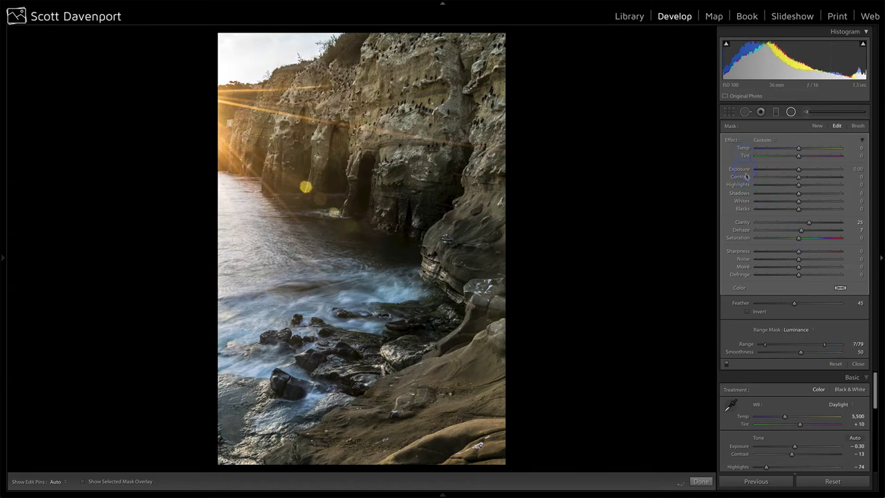
pyautogui.doubleClick(743, 229)
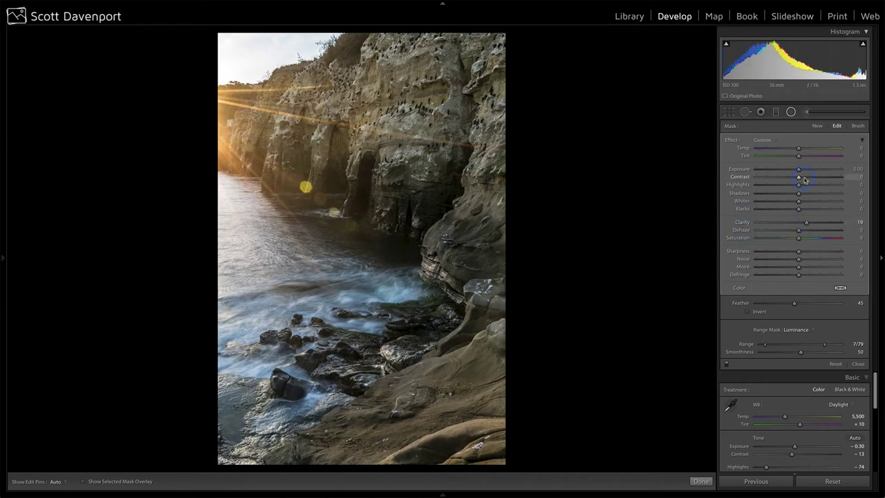
pyautogui.moveTo(804, 178); pyautogui.dragTo(809, 178)
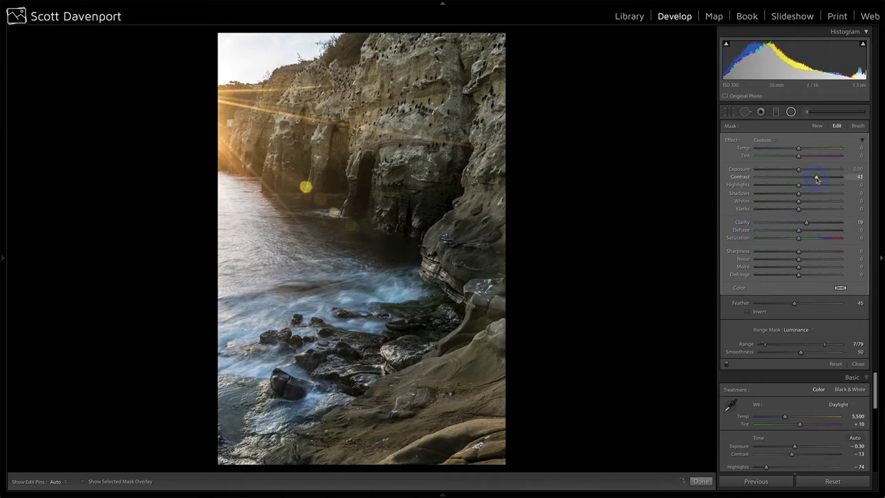
pyautogui.moveTo(814, 224); pyautogui.dragTo(814, 224)
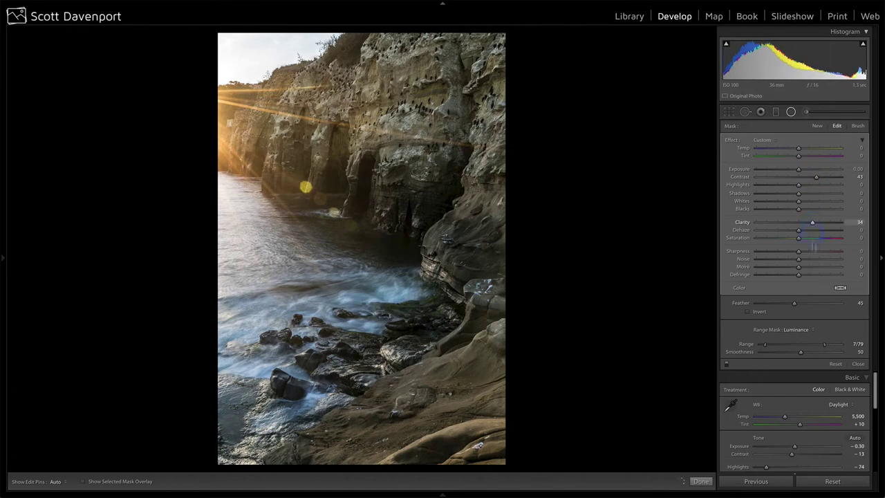
pyautogui.moveTo(796, 304); pyautogui.dragTo(795, 305)
# Narrow the luminance range mask to 21/74 with Smoothness 32
pyautogui.moveTo(801, 354); pyautogui.dragTo(786, 353)
pyautogui.moveTo(822, 346); pyautogui.dragTo(820, 346)
pyautogui.moveTo(764, 347); pyautogui.dragTo(777, 347)
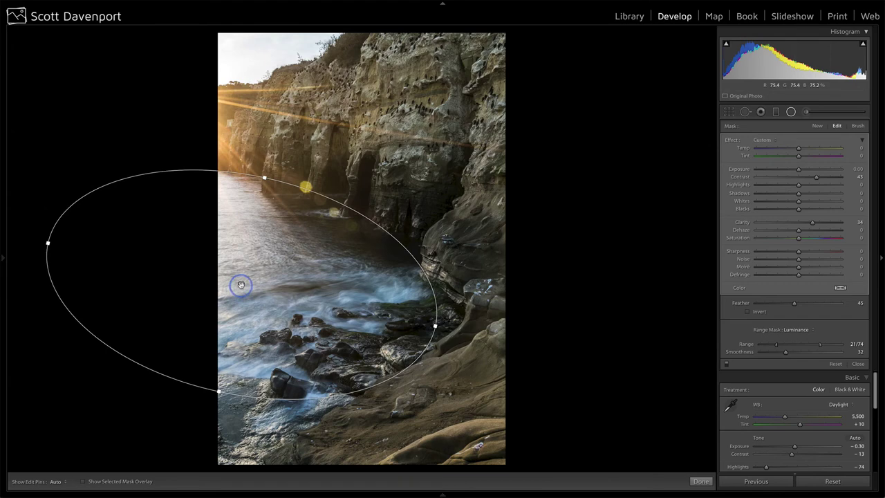
# With the mask overlay shown, set the luminance range to 26/71 and add Dehaze 10
pyautogui.press('o')
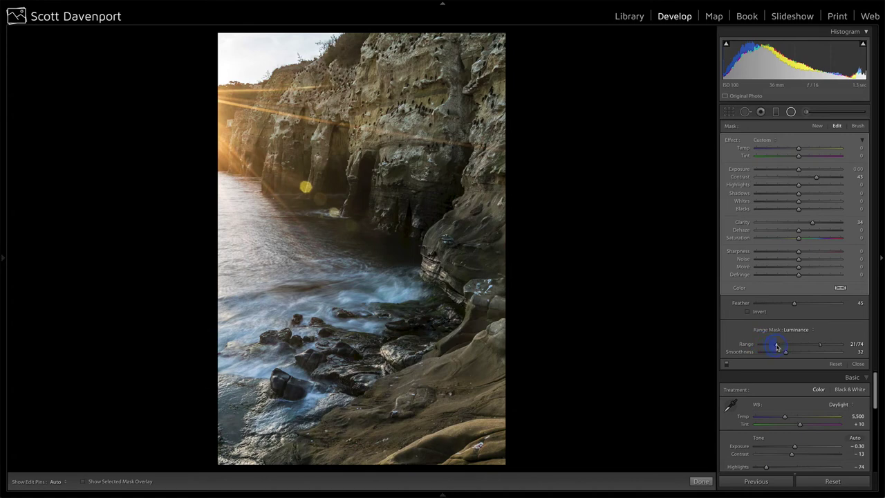
pyautogui.moveTo(777, 347); pyautogui.dragTo(826, 346)
pyautogui.click(115, 481)
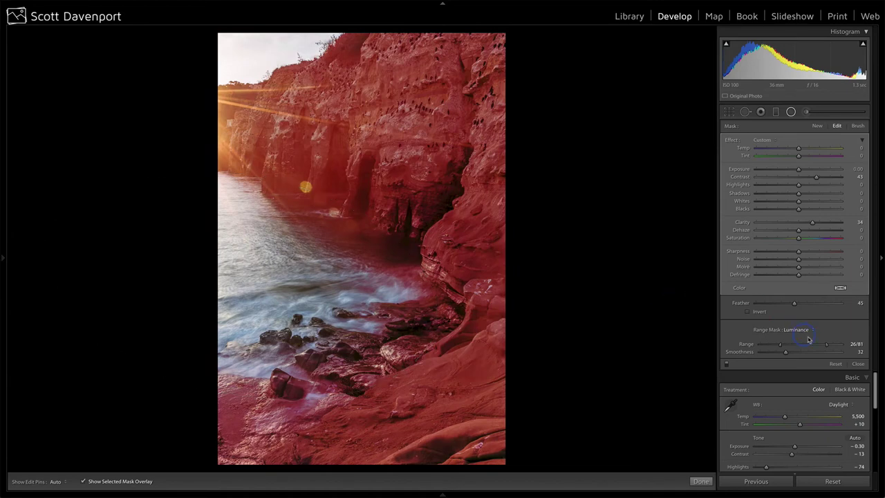
pyautogui.moveTo(825, 345); pyautogui.dragTo(817, 346)
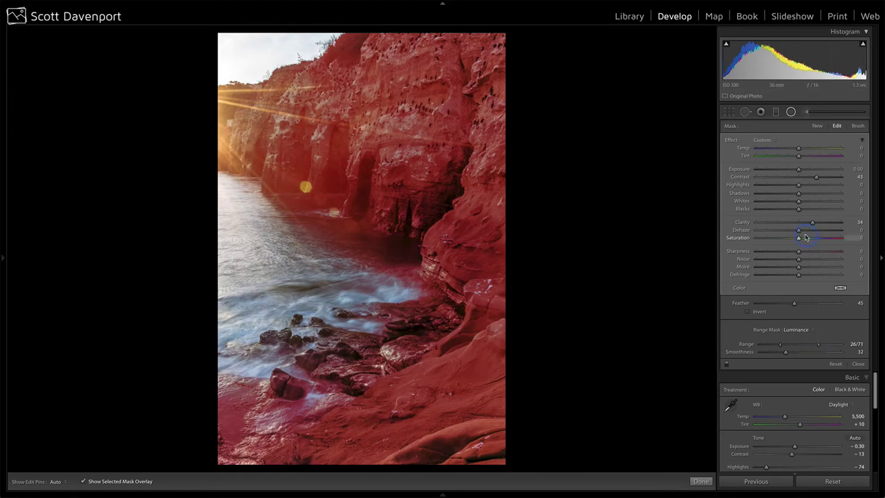
pyautogui.moveTo(798, 230); pyautogui.dragTo(803, 233)
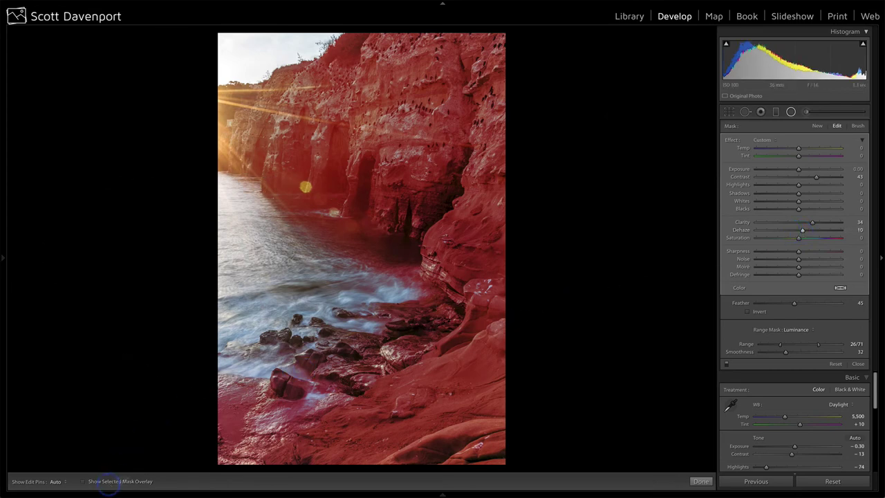
# Hide the overlay, toggle the filter off and on to compare, and set Temp to 5
pyautogui.click(109, 484)
pyautogui.click(727, 365)
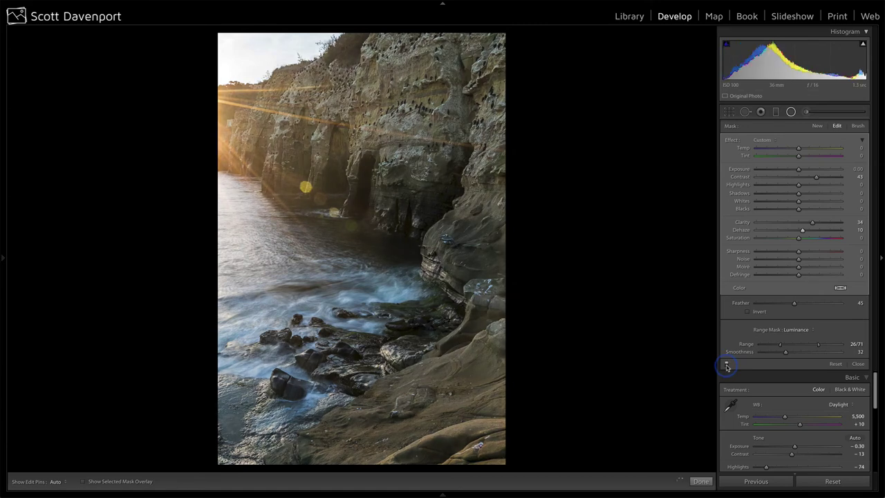
pyautogui.click(727, 365)
pyautogui.click(798, 156)
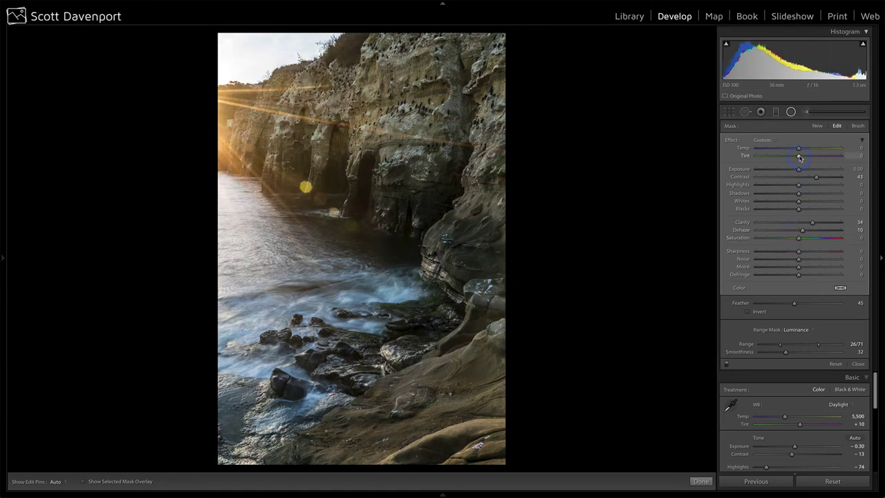
pyautogui.click(798, 149)
pyautogui.moveTo(798, 151); pyautogui.dragTo(800, 151)
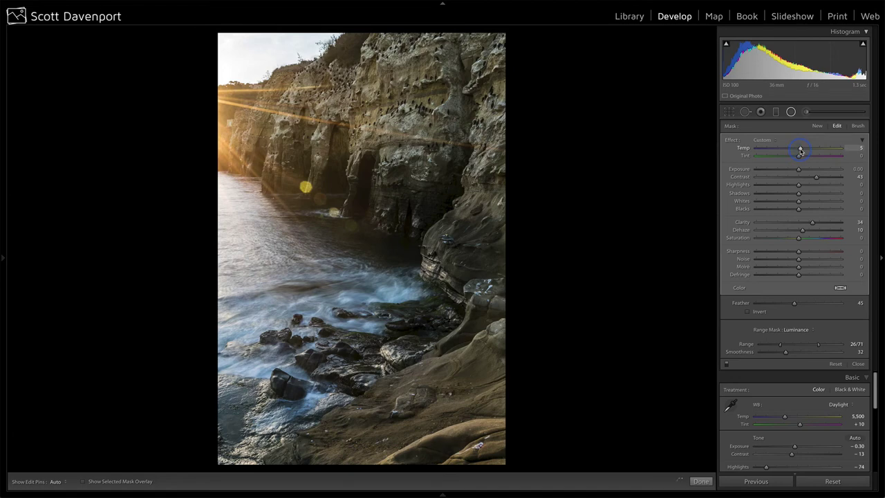